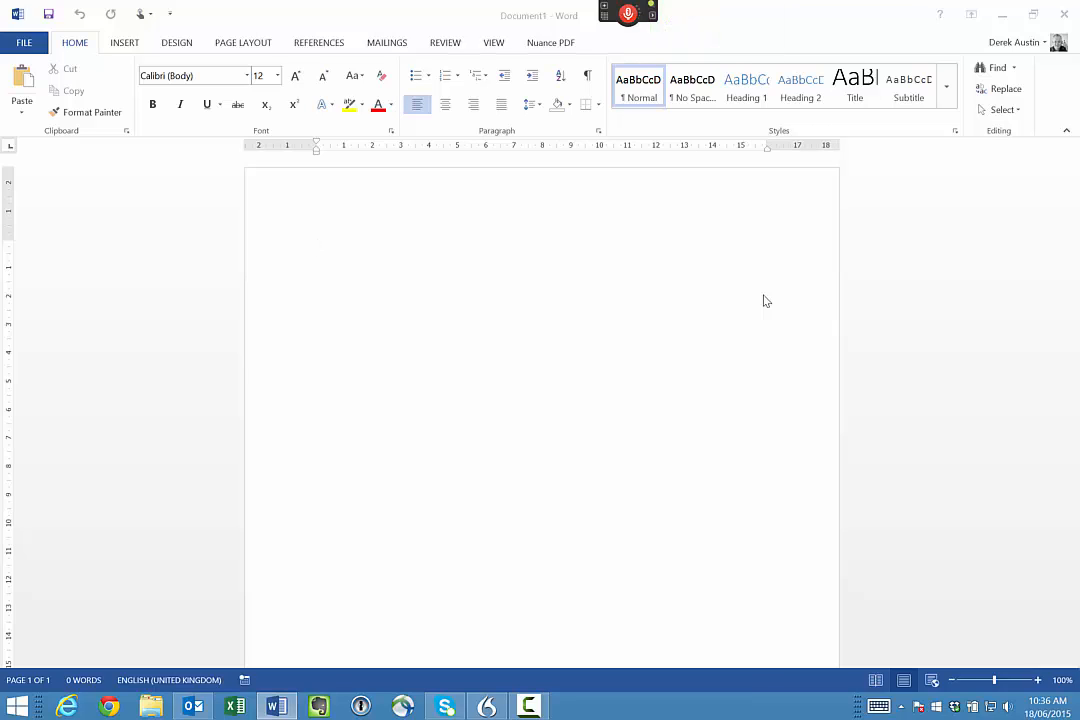
Step: Switch Dragon's dictation source to "Handheld or smartphone with recording application" and save the user profile changes
left_click(628, 14)
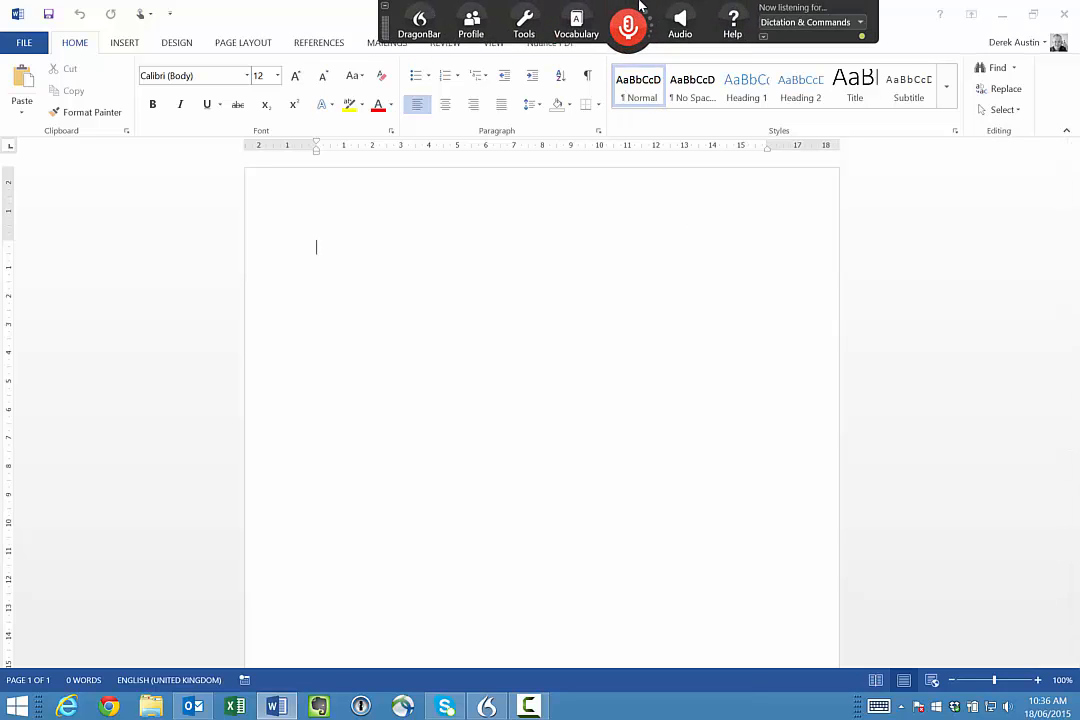
left_click(472, 27)
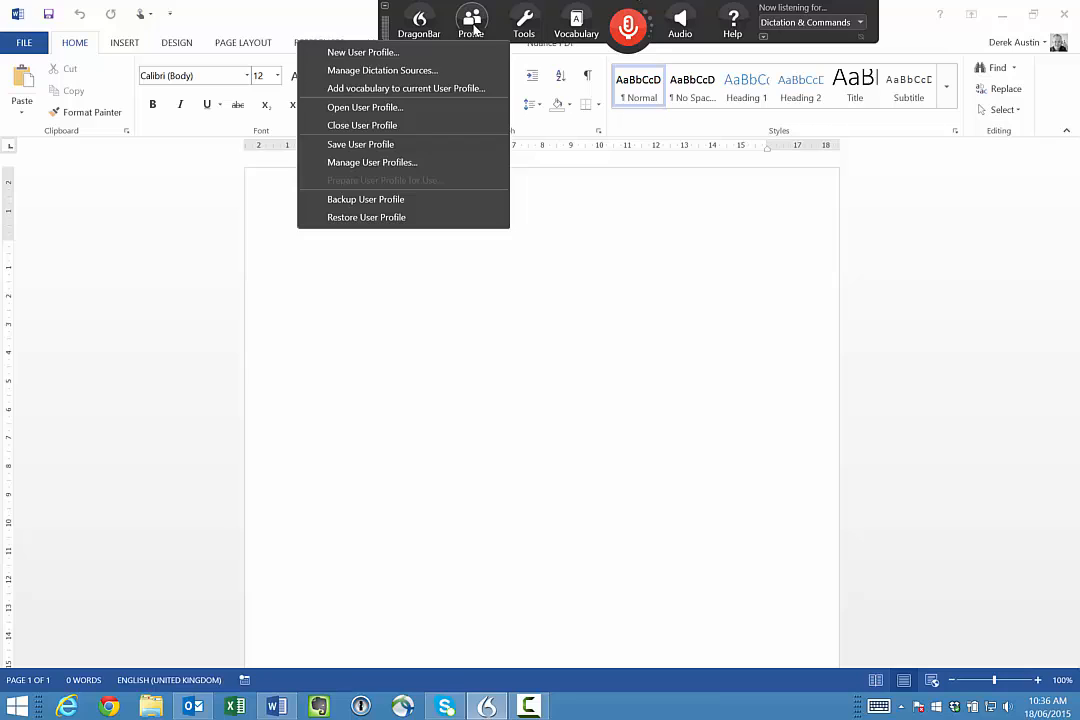
left_click(439, 72)
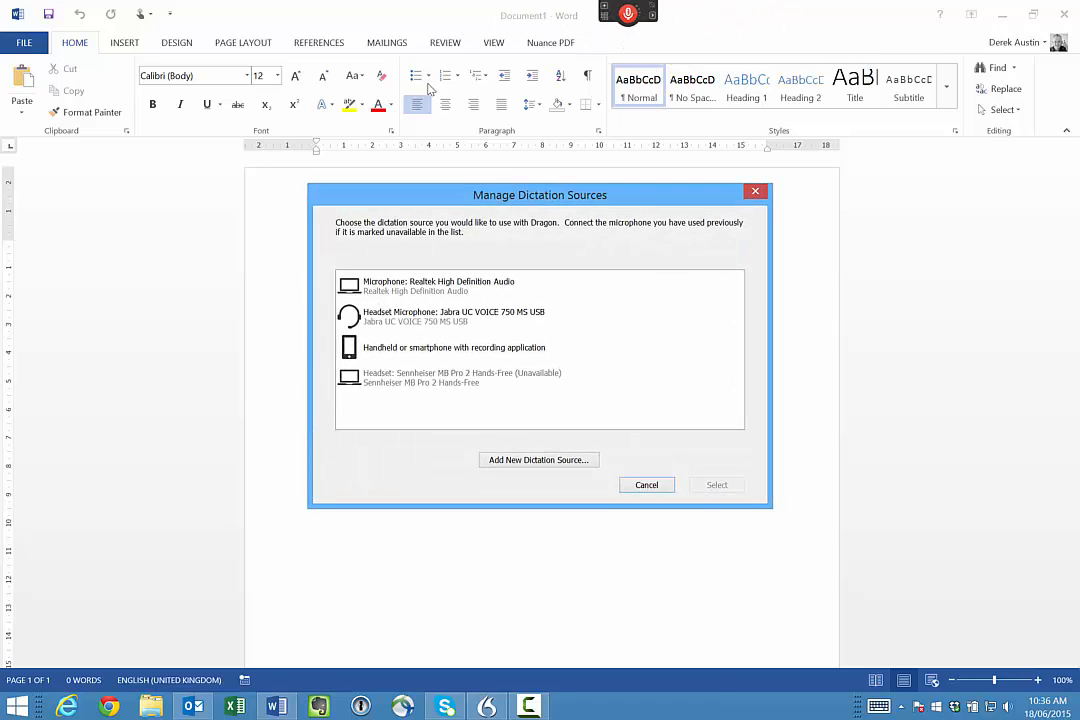
left_click(495, 356)
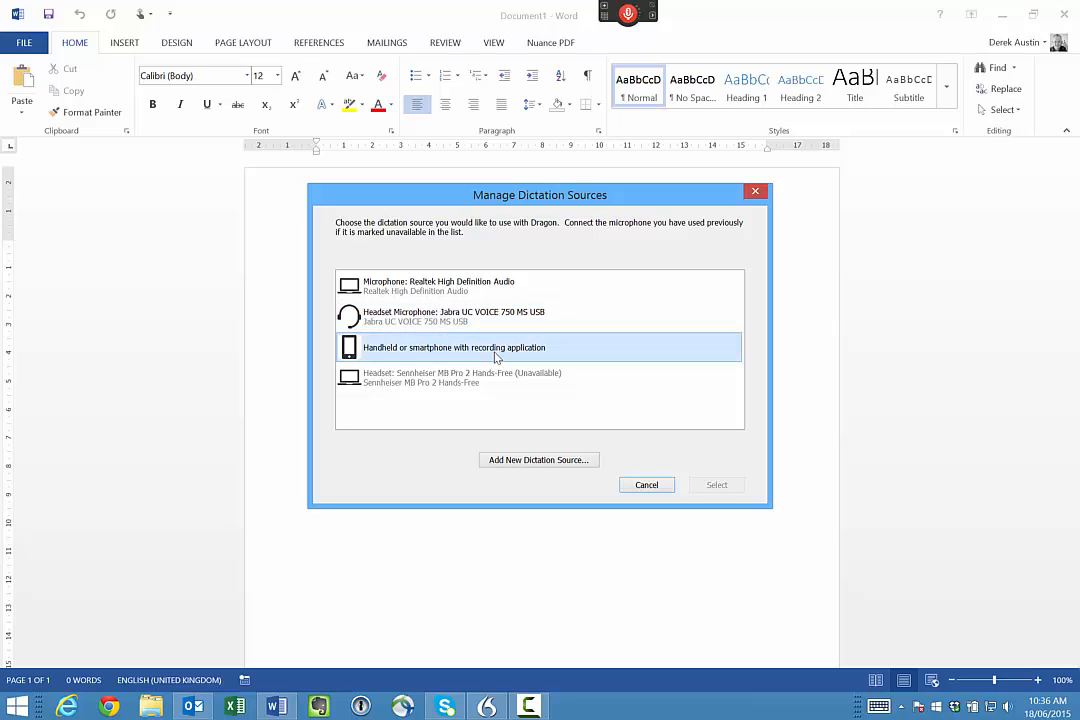
left_click(700, 486)
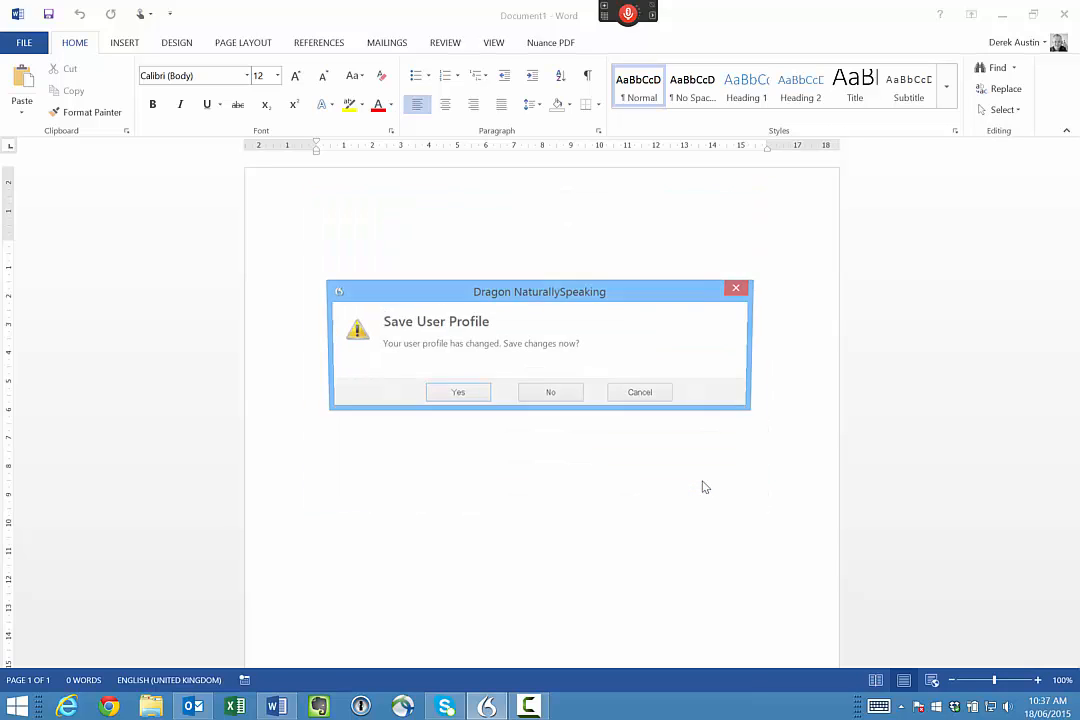
left_click(456, 392)
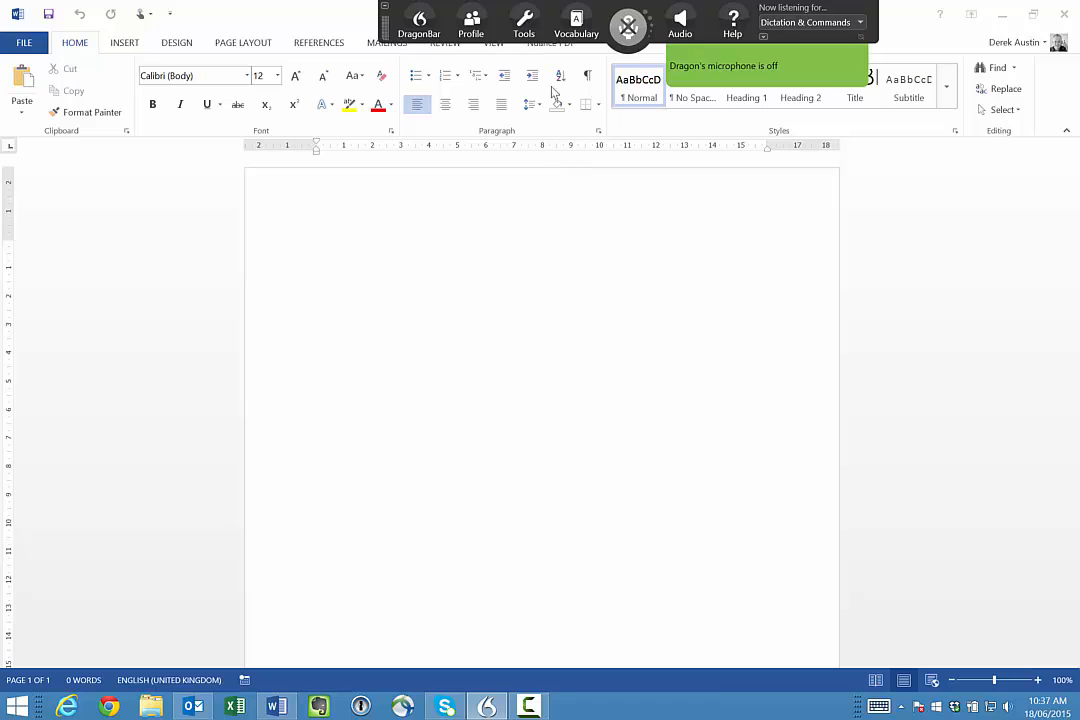
Step: Set Dragon's Speed vs. Accuracy option to Most Accurate and apply the setting
left_click(524, 22)
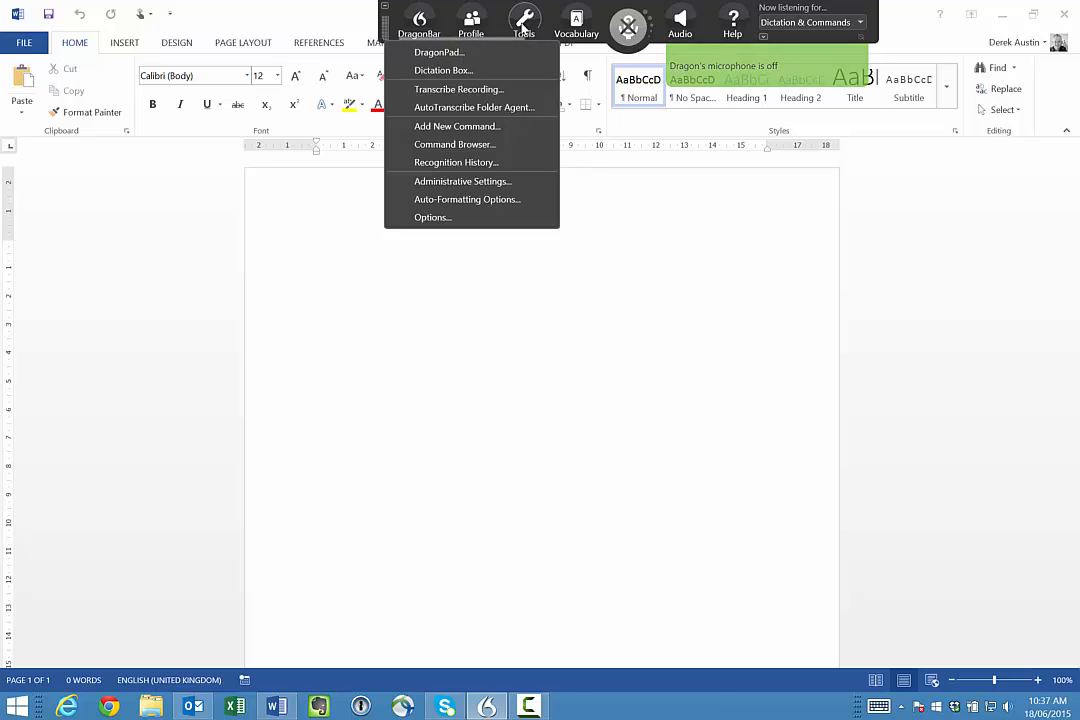
left_click(440, 221)
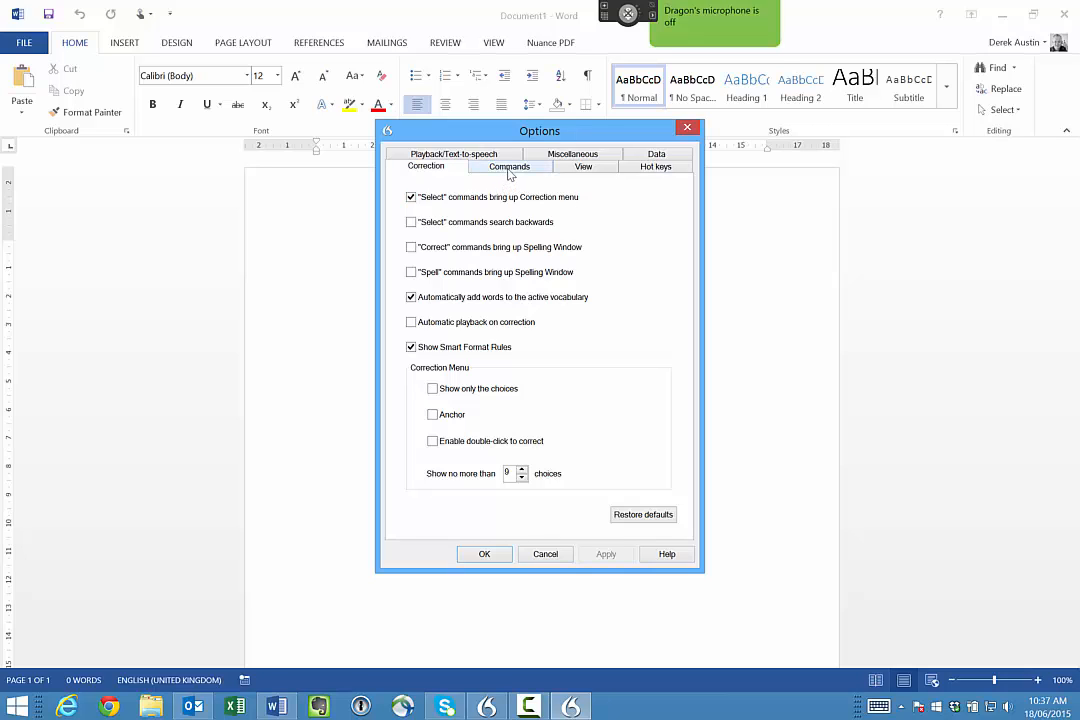
left_click(566, 158)
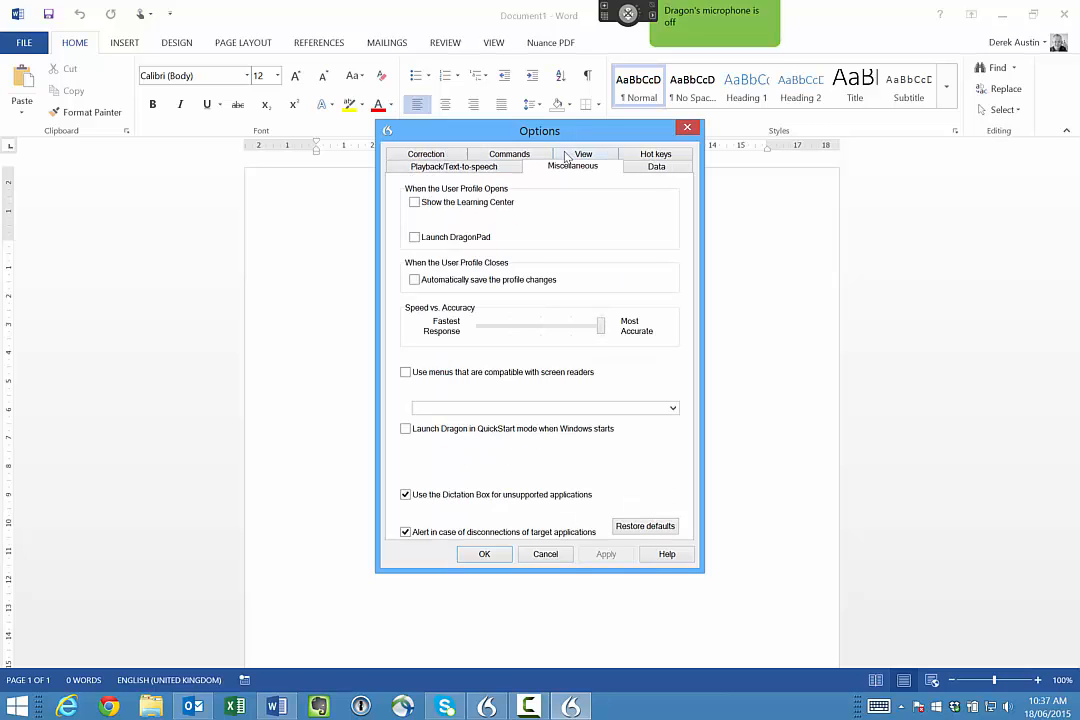
left_click(603, 335)
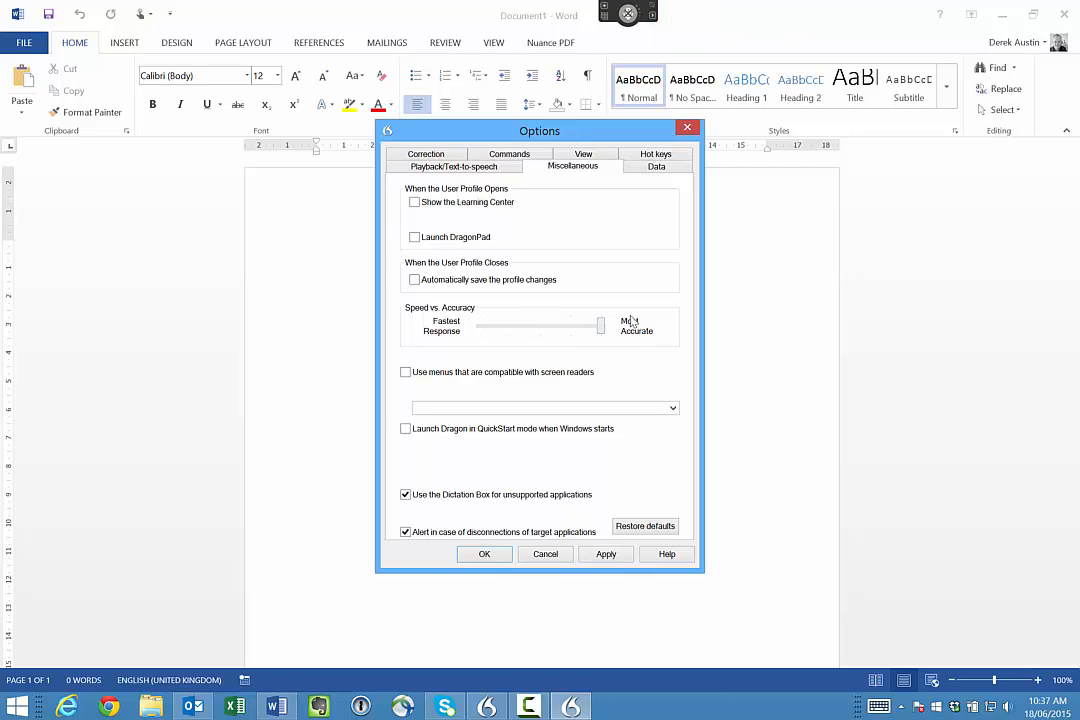
left_click(595, 326)
left_click_drag(577, 327, 541, 327)
left_click_drag(540, 327, 449, 332)
left_click_drag(480, 328, 688, 341)
left_click(601, 560)
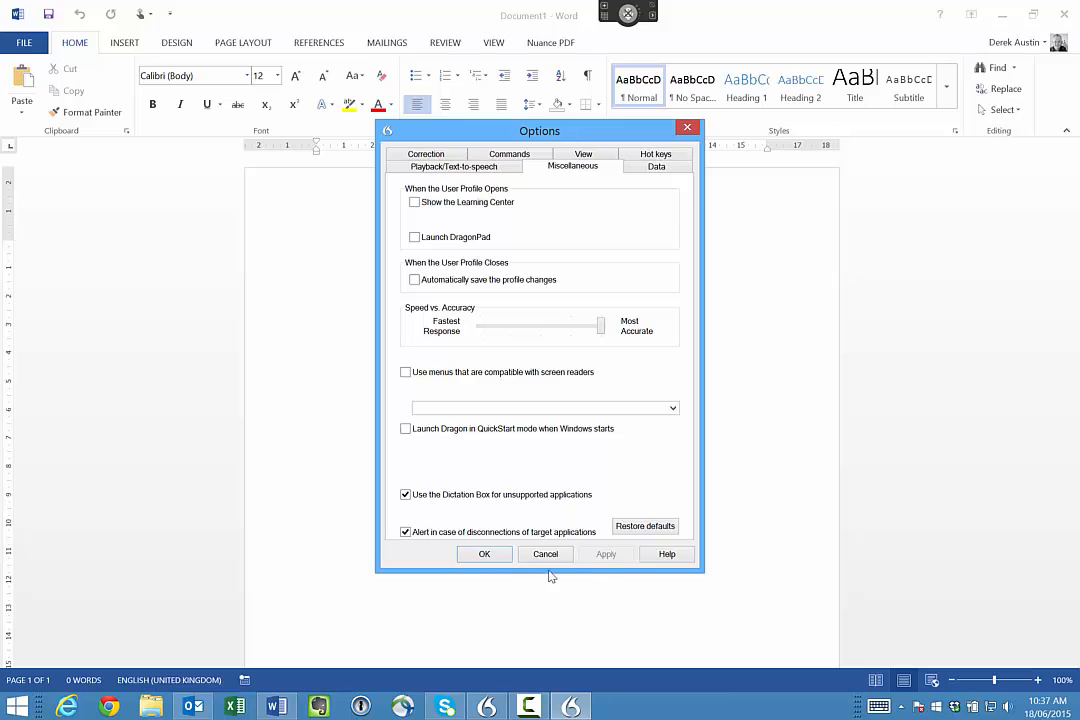
left_click(486, 555)
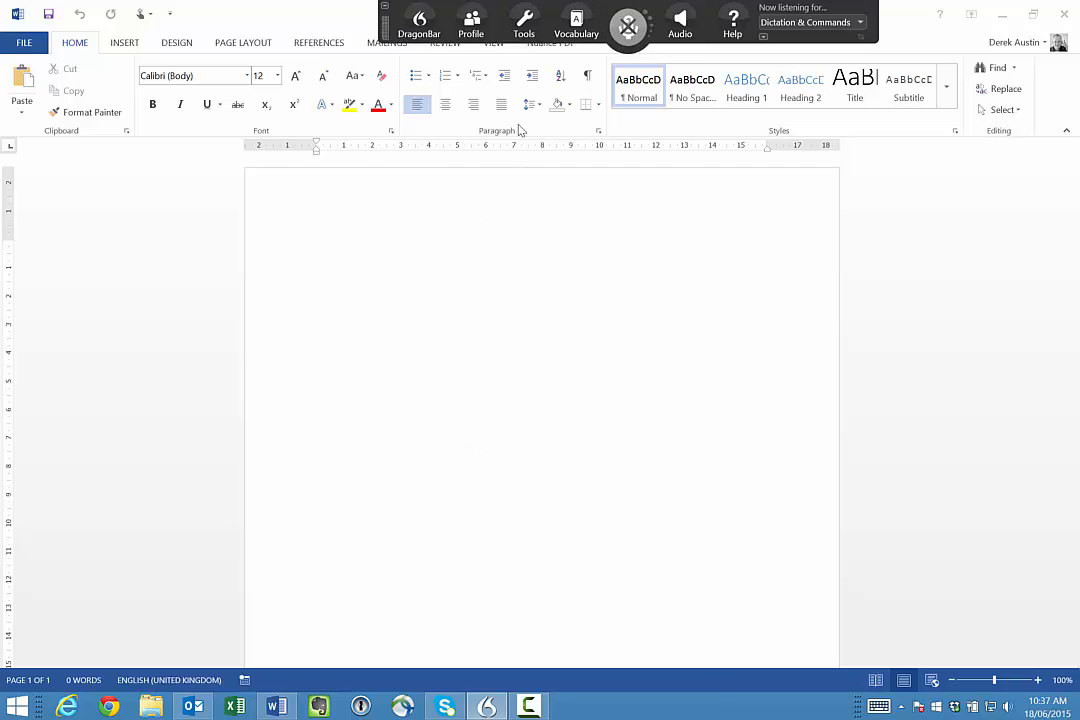
Step: Start a Transcribe Recording session with output going to a window of your choice instead of DragonPad
left_click(525, 22)
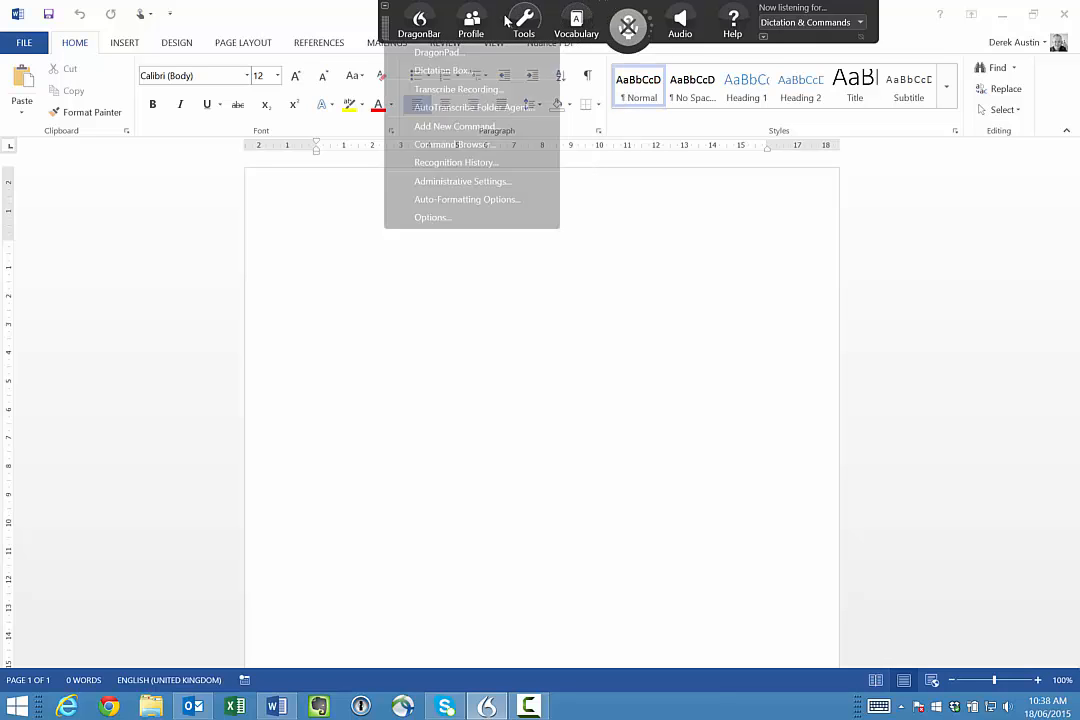
left_click(505, 90)
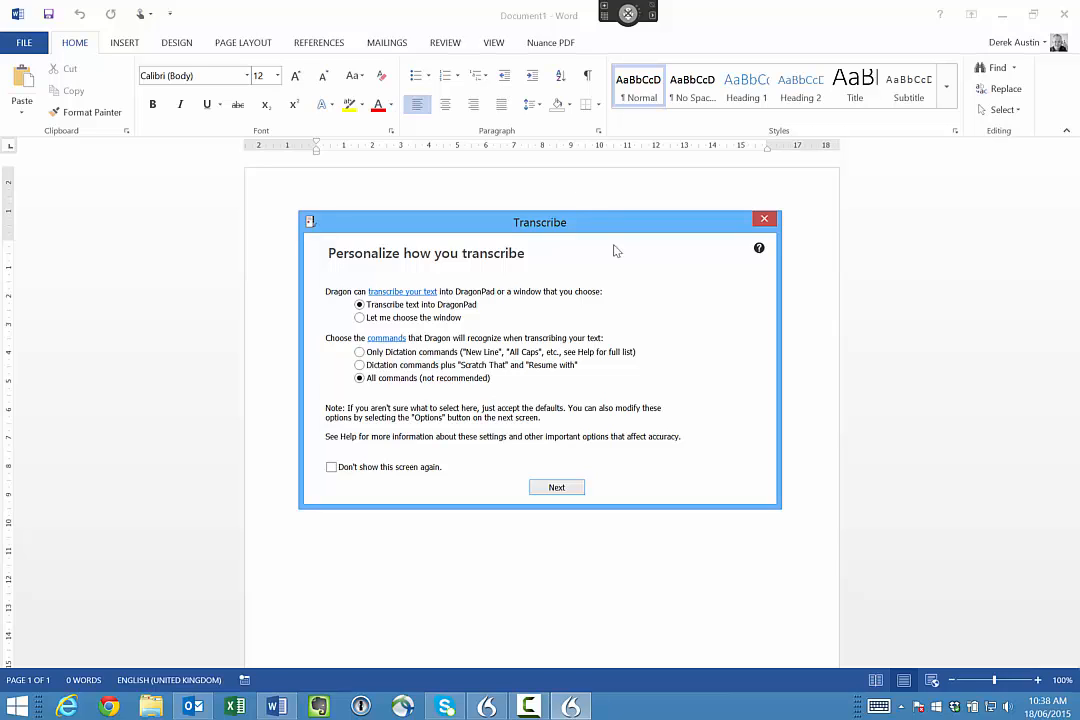
left_click(452, 322)
left_click(562, 488)
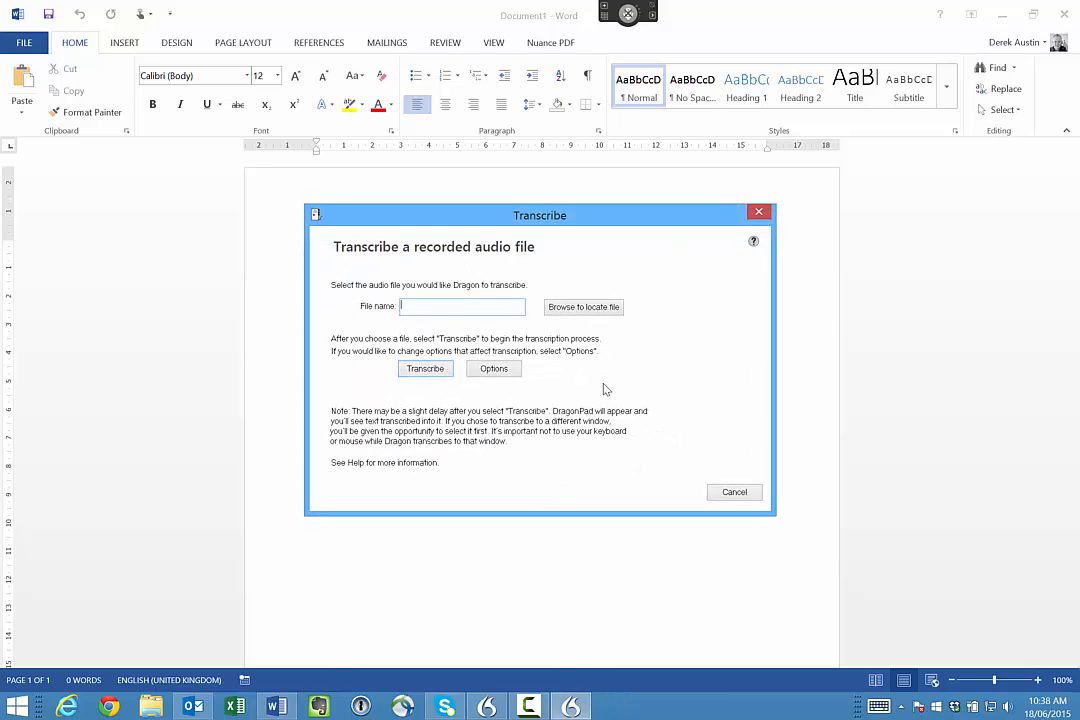
left_click(602, 310)
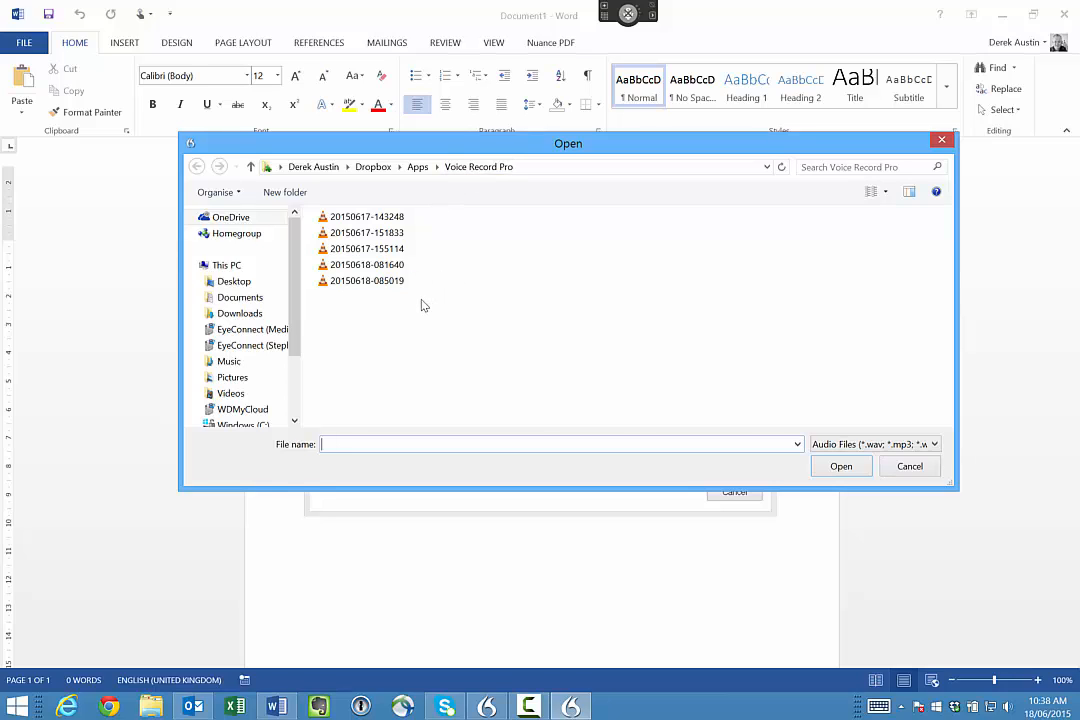
left_click(393, 285)
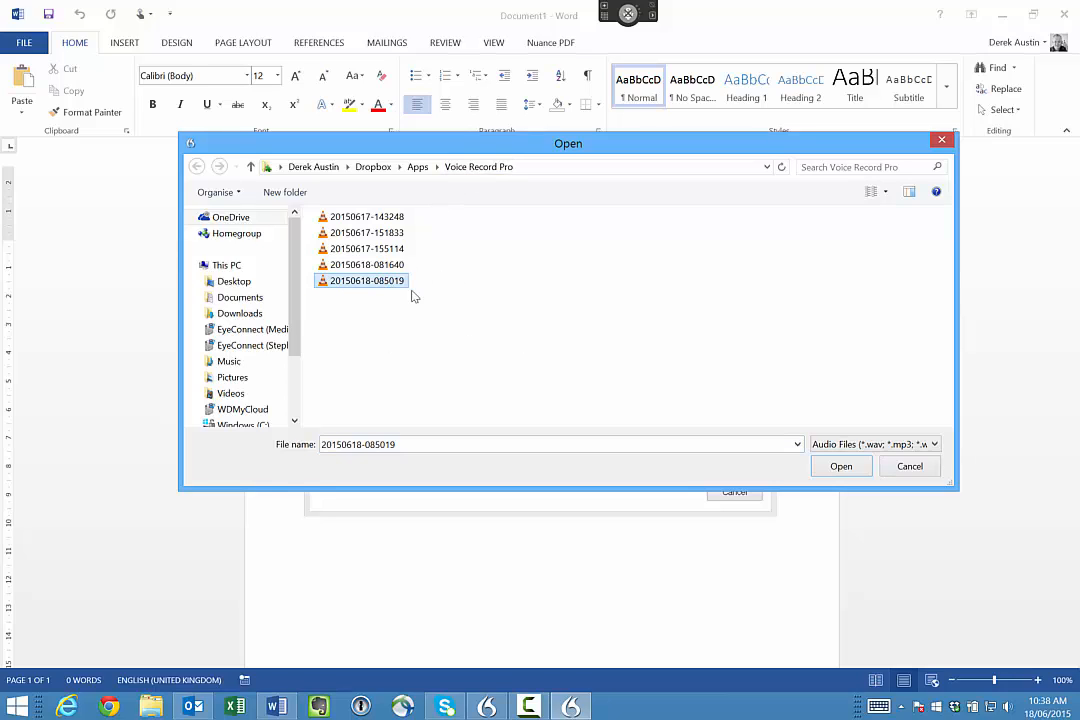
left_click(829, 468)
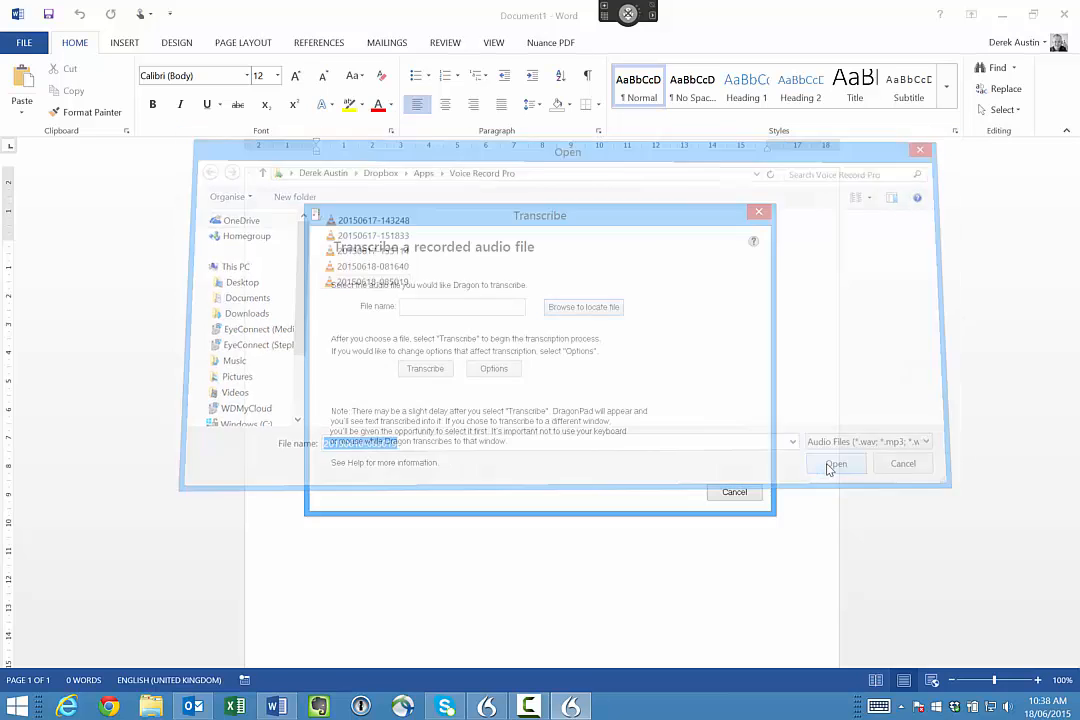
left_click(418, 370)
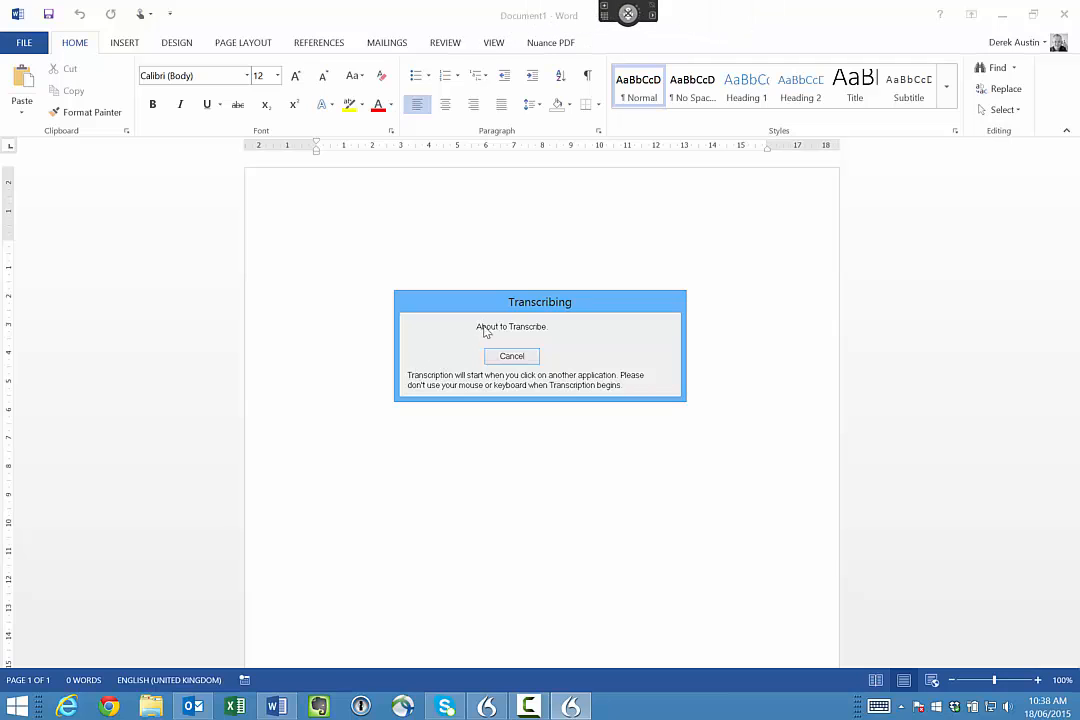
left_click_drag(465, 305, 865, 36)
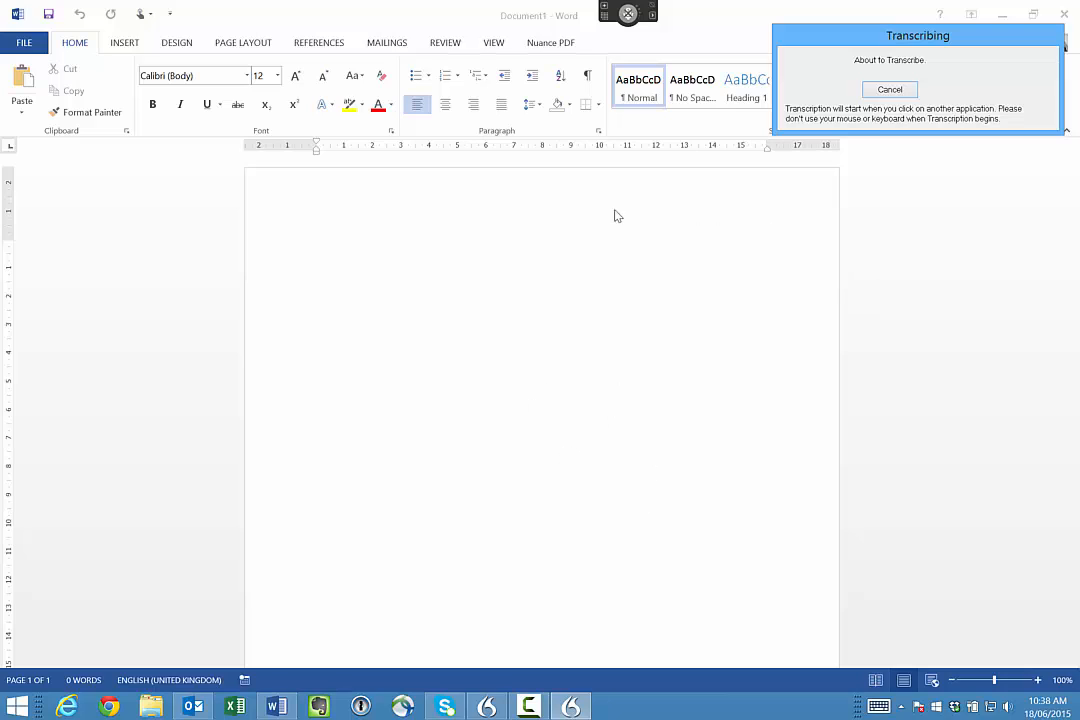
left_click(407, 247)
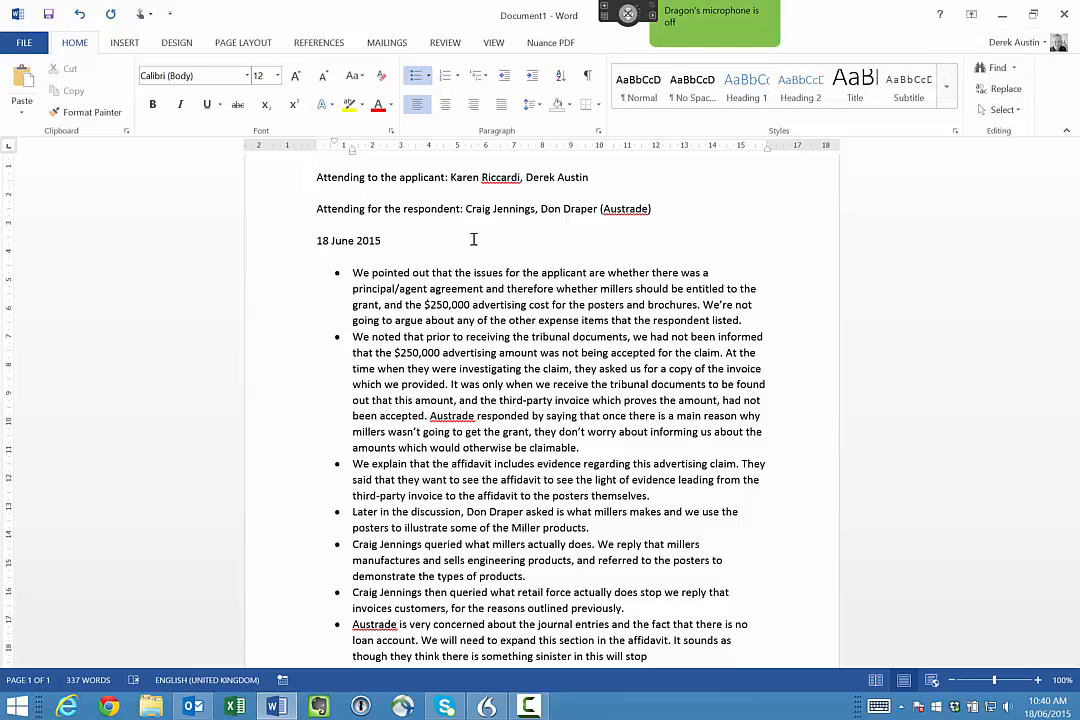
Step: Switch Dragon's dictation source to the Jabra UC VOICE 750 MS USB headset microphone and save the user profile changes
left_click(692, 243)
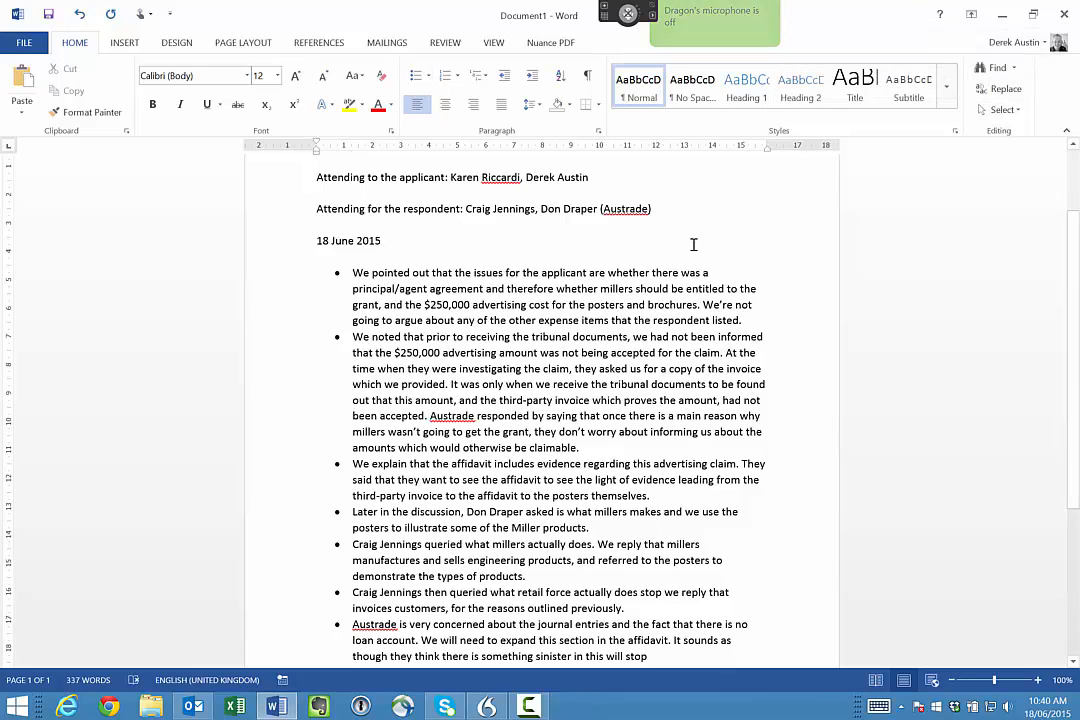
mouse_move(611, 15)
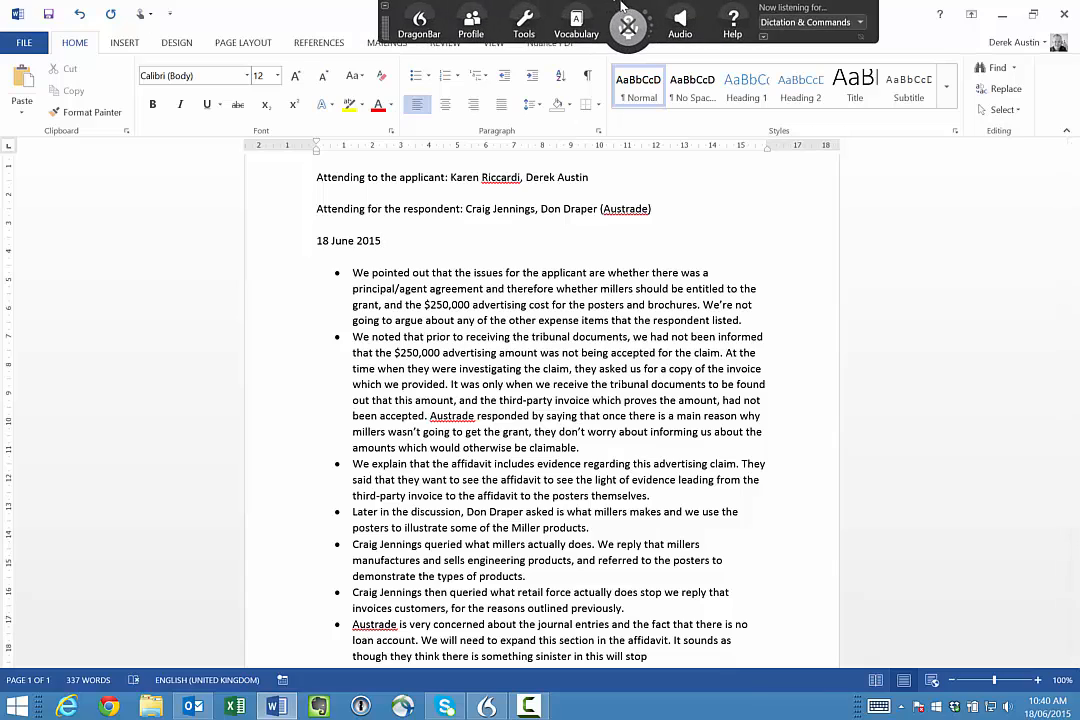
left_click(471, 22)
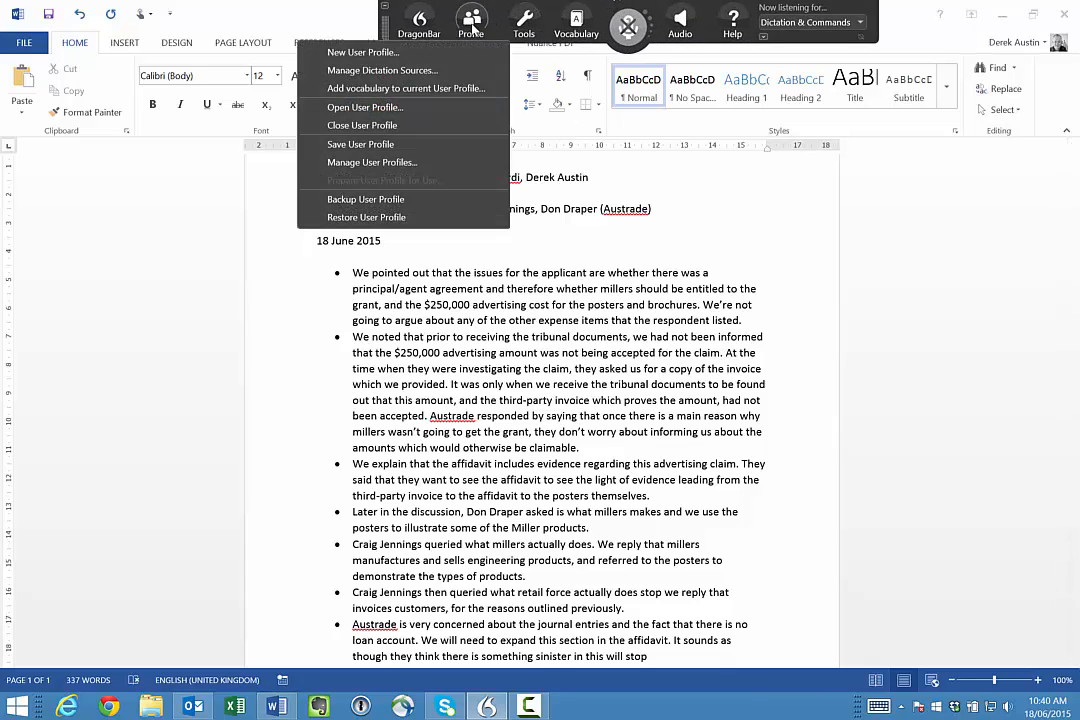
left_click(440, 70)
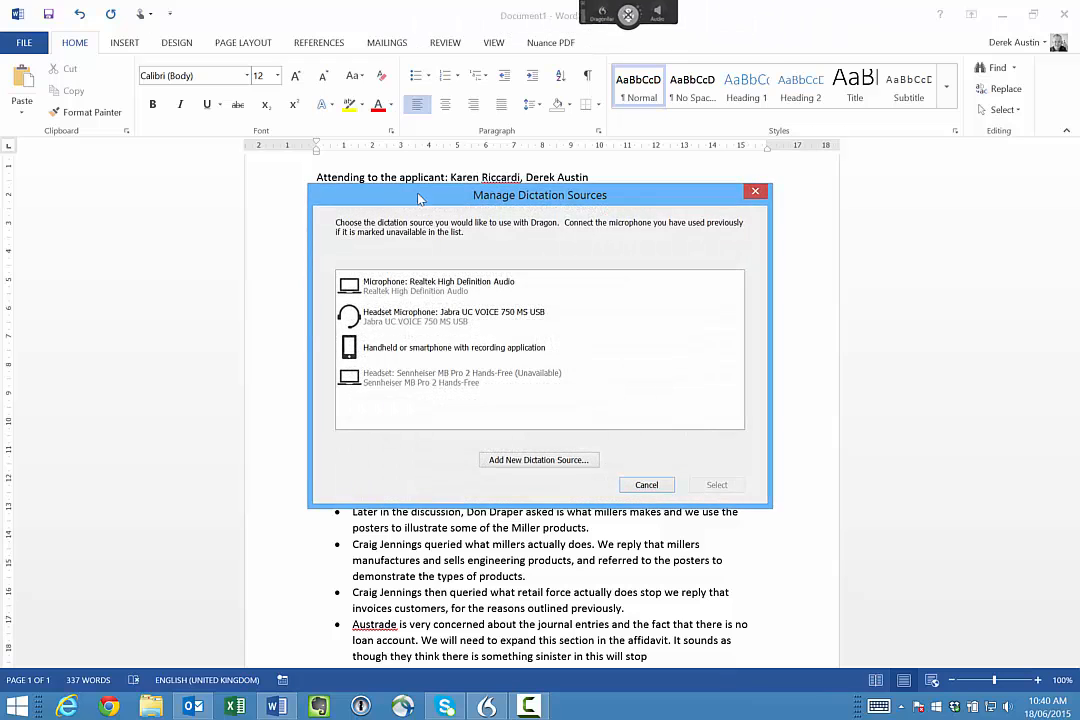
left_click(527, 325)
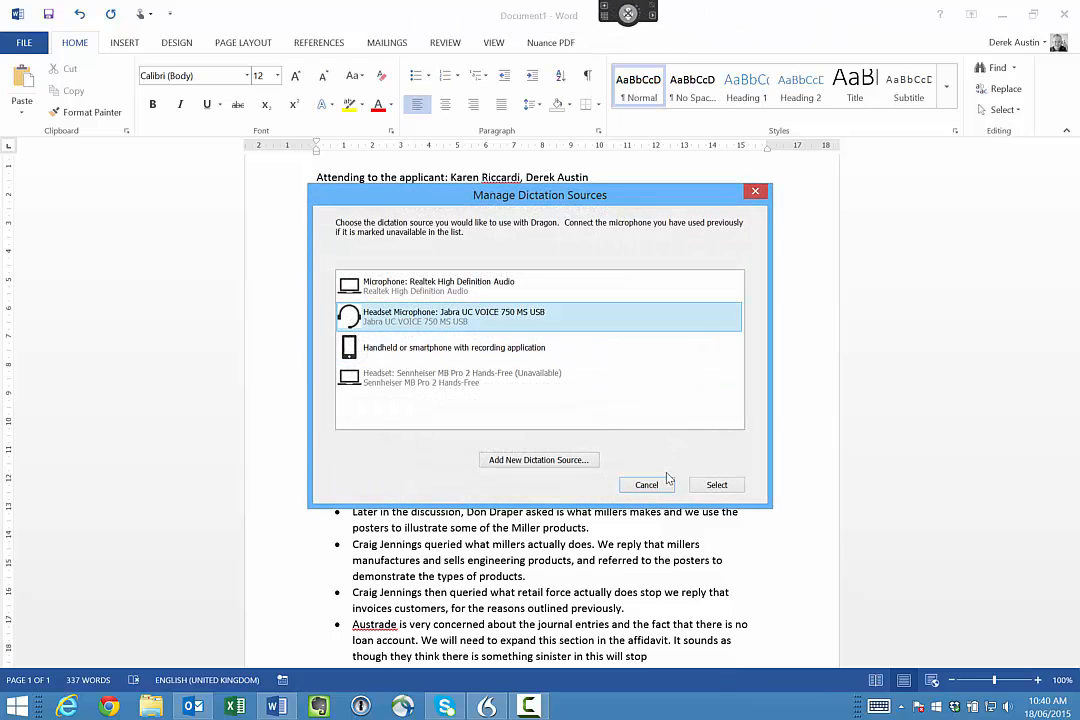
left_click(716, 485)
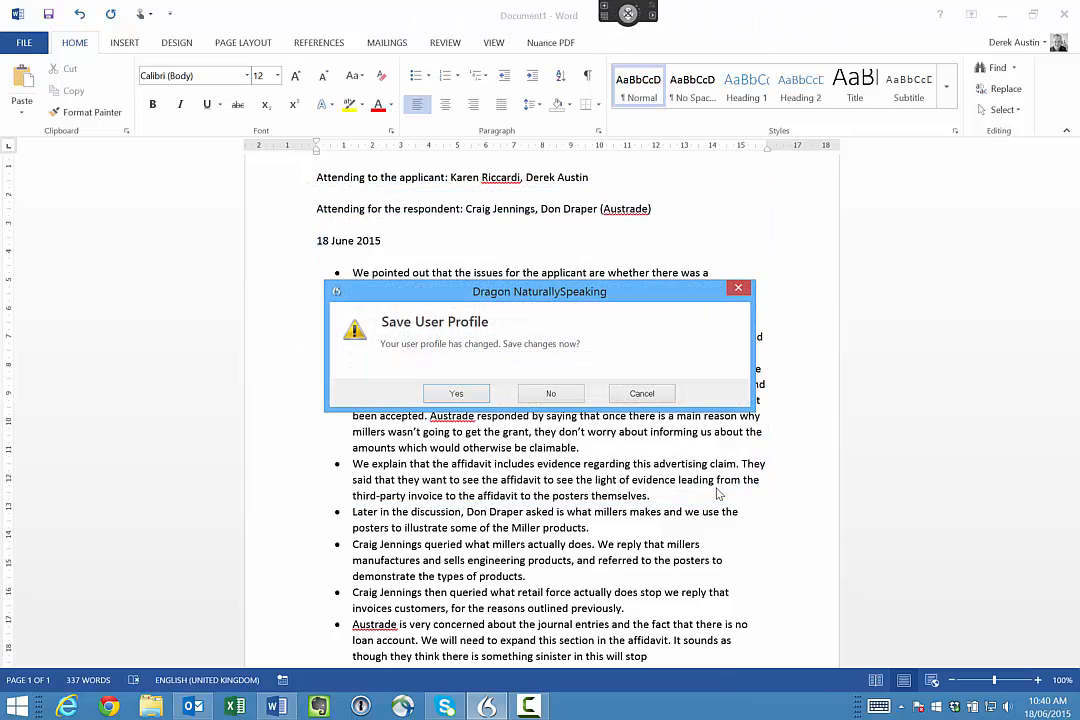
left_click(482, 396)
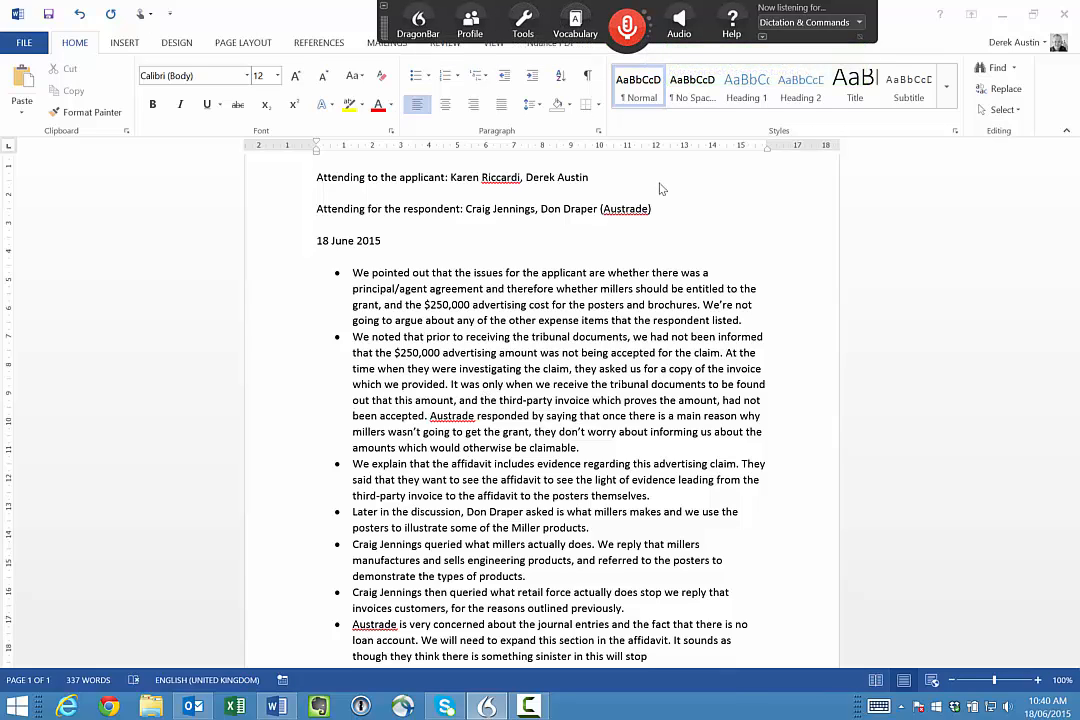
Step: Use voice commands to correct the applicant line to "Attending for the applicant" and fix the first attendee's surname, with the microphone switched off at the end
key("KP_Add")
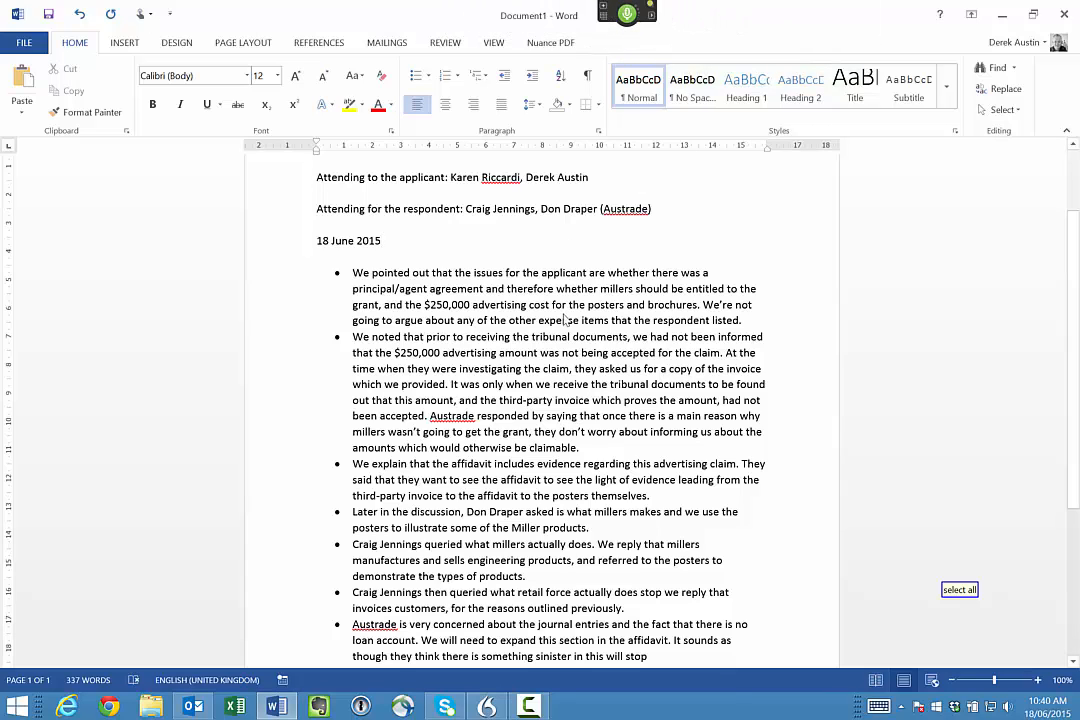
key("ctrl+a")
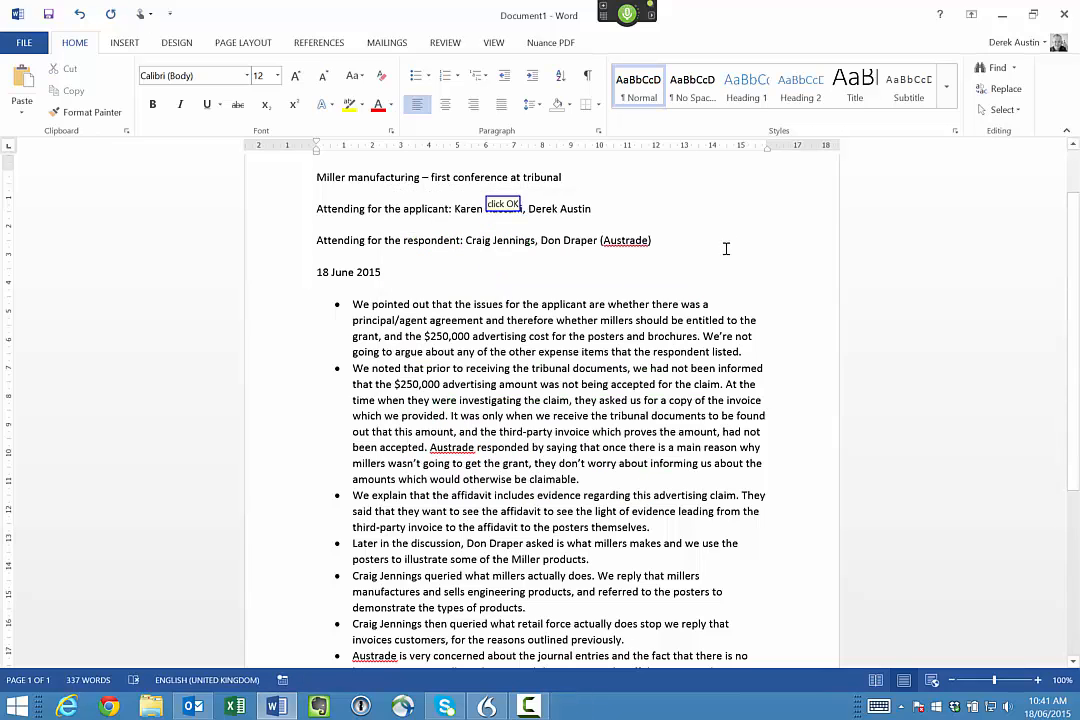
left_click(630, 26)
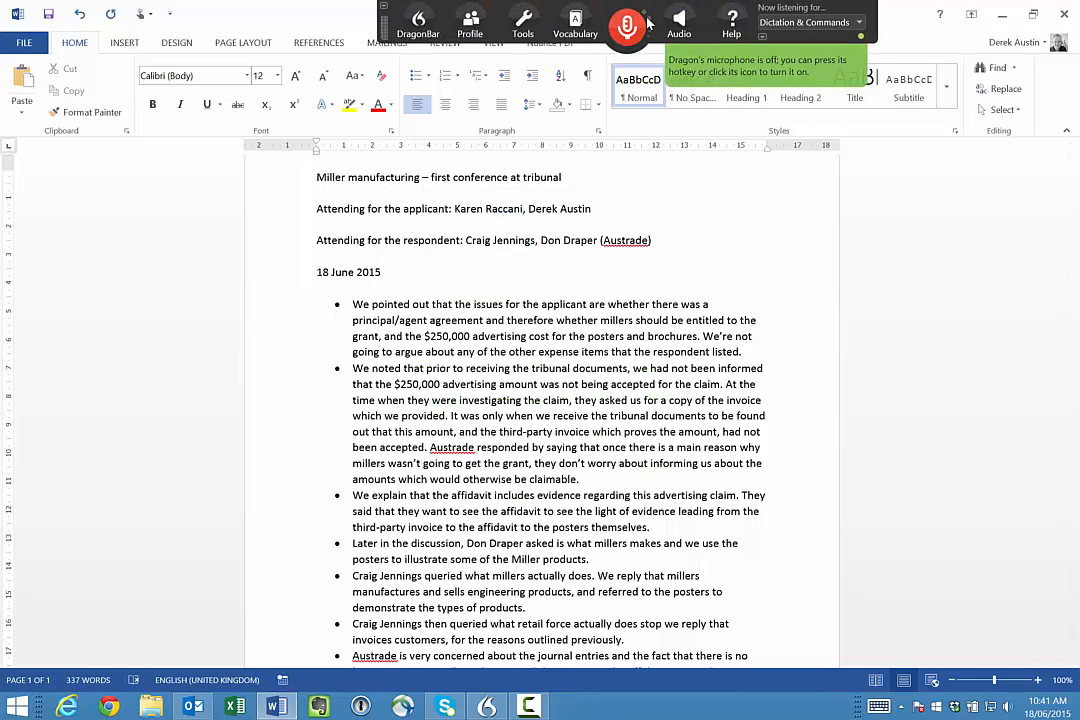
left_click(812, 277)
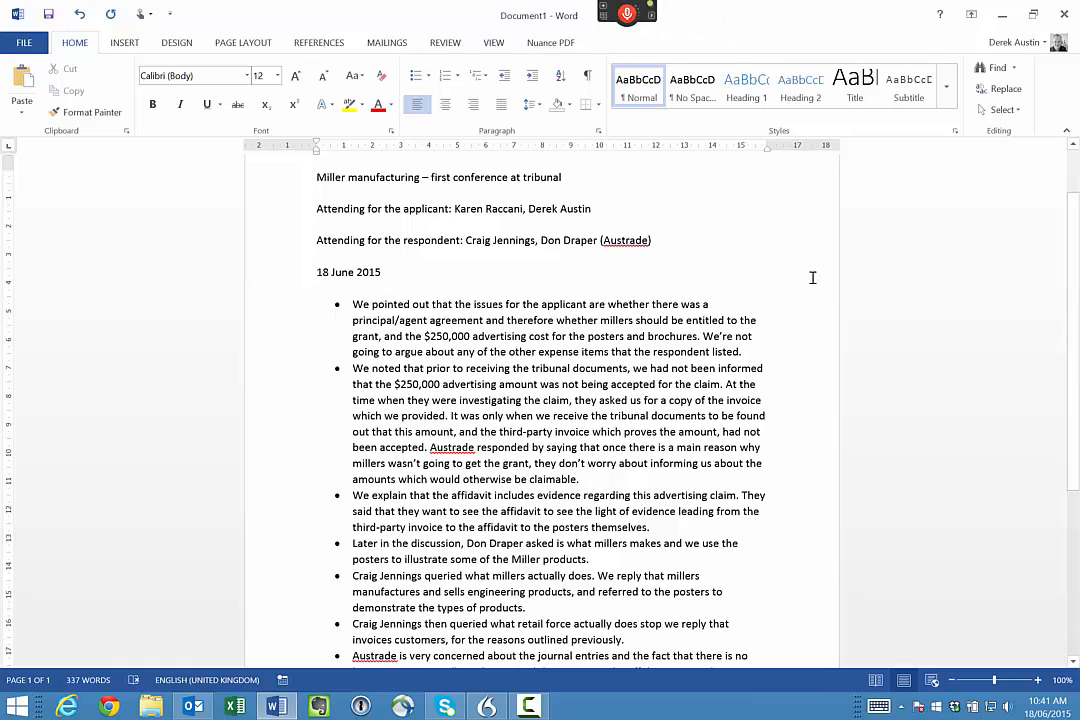